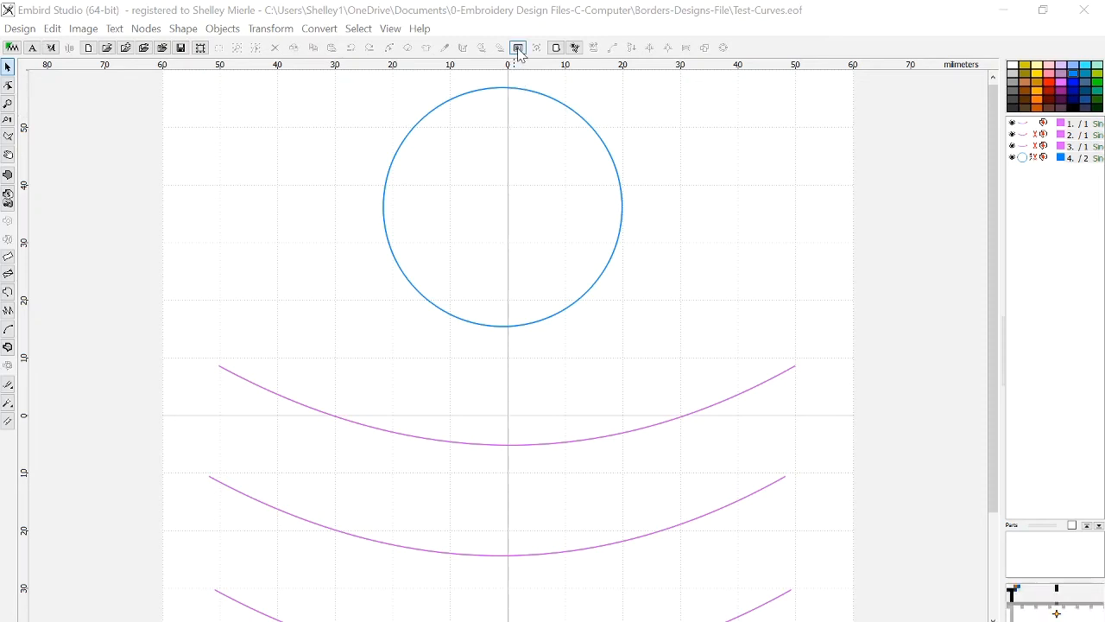
Load Cherries-1.eof into the first user-defined border slot
click(517, 49)
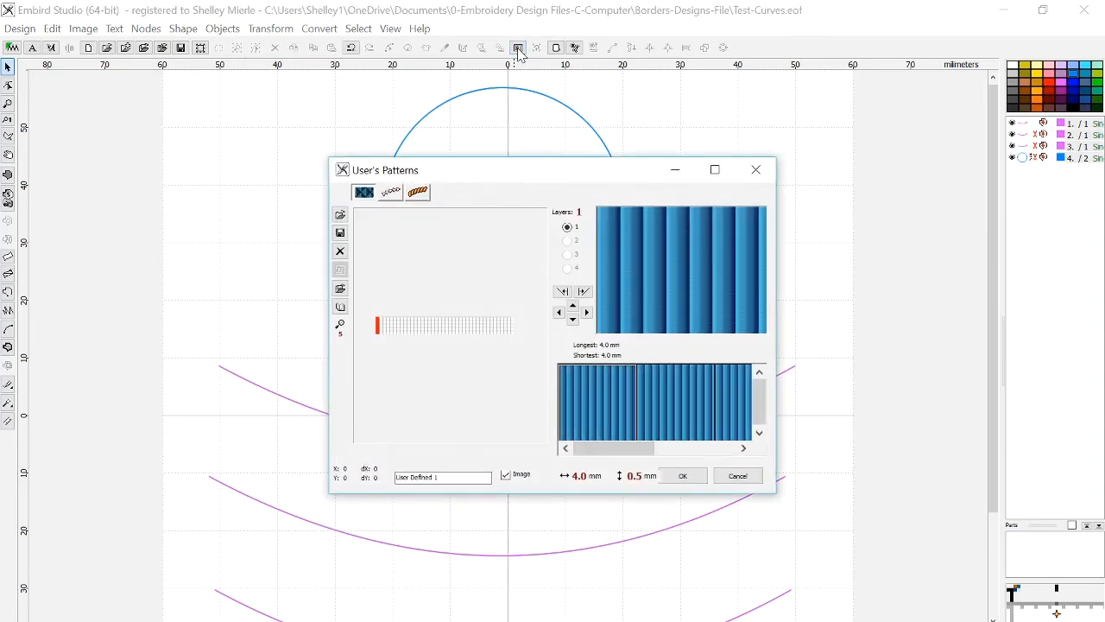
click(419, 194)
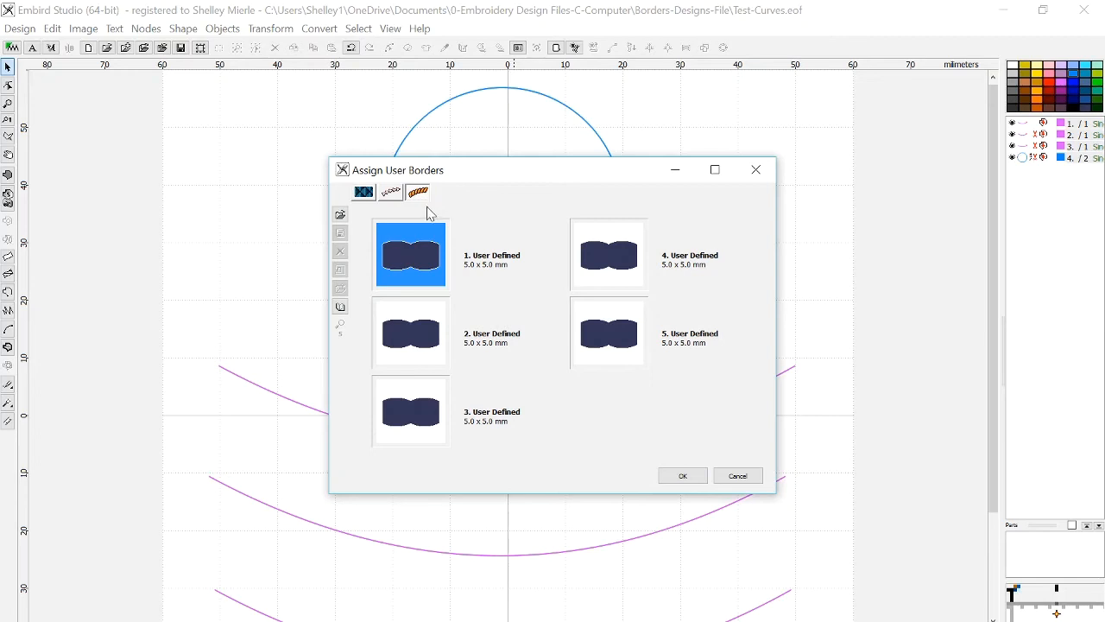
click(341, 215)
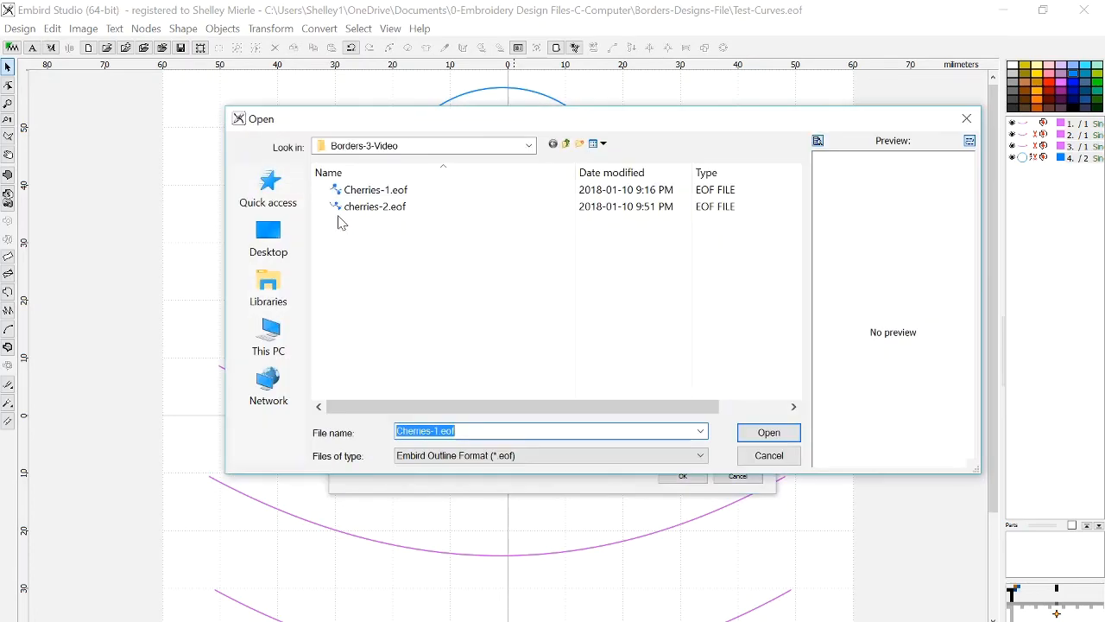
double_click(371, 192)
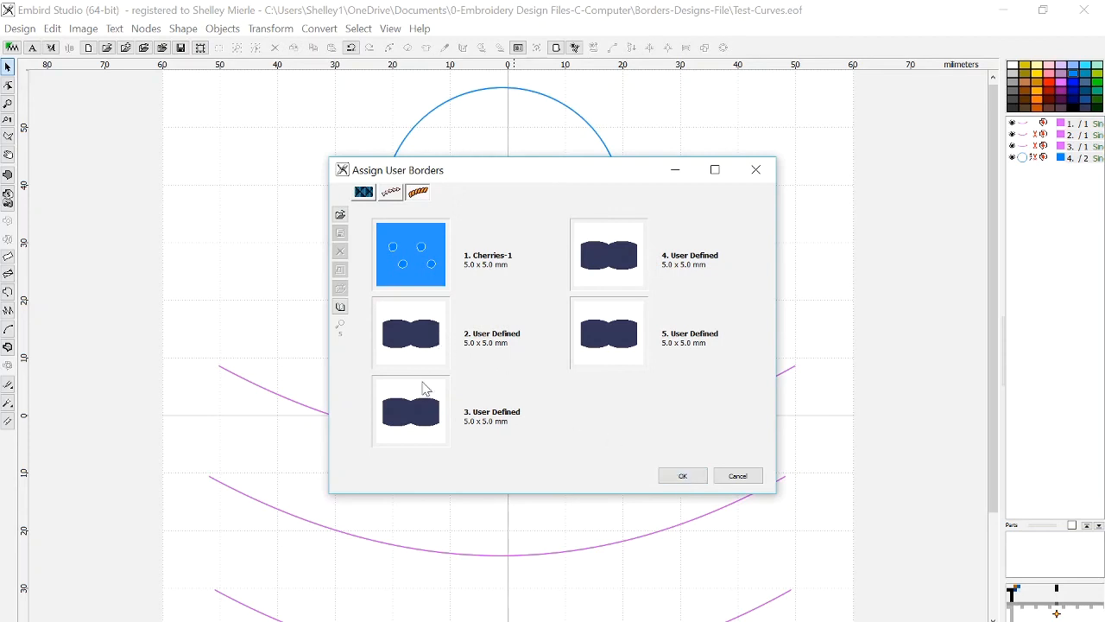
click(681, 475)
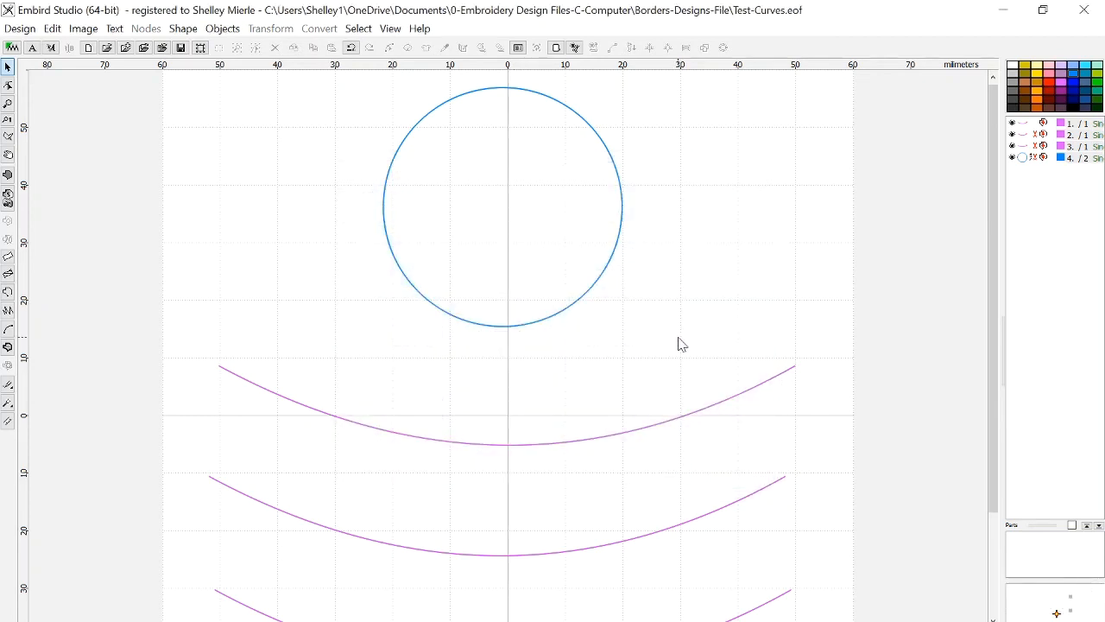
Change the blue circle's outline from a sample stitch to a border using the Cherries-1 pattern
click(605, 274)
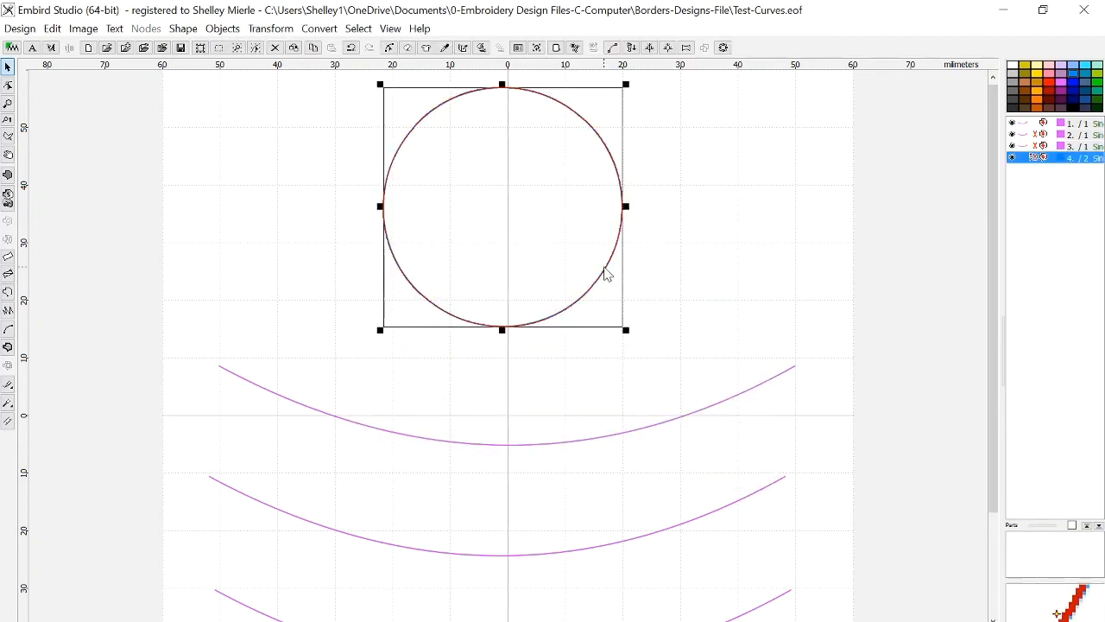
double_click(605, 274)
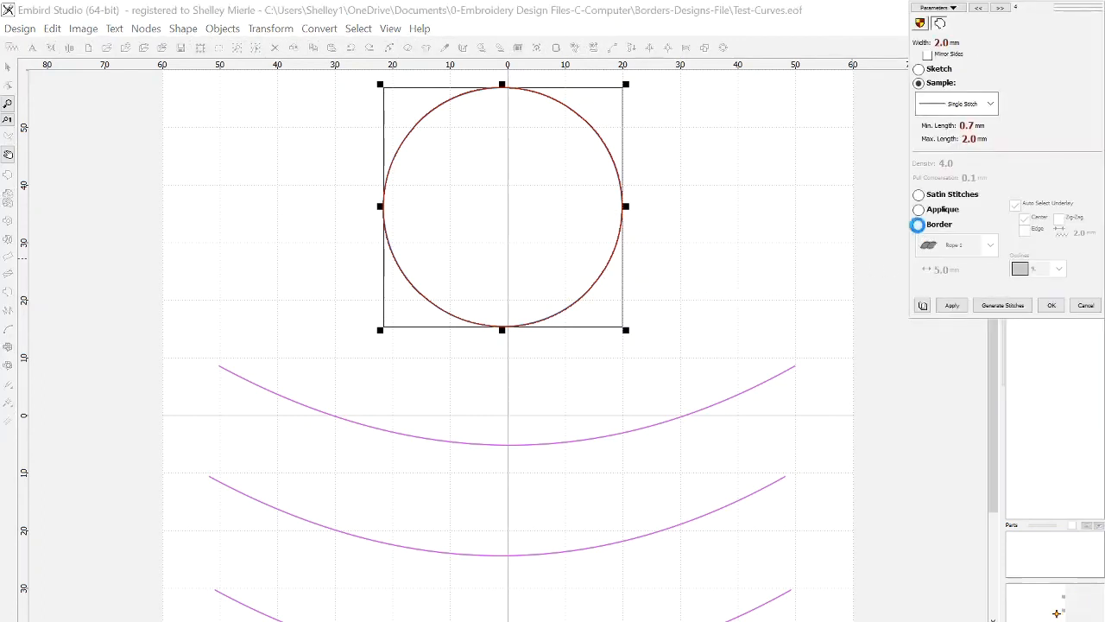
click(918, 226)
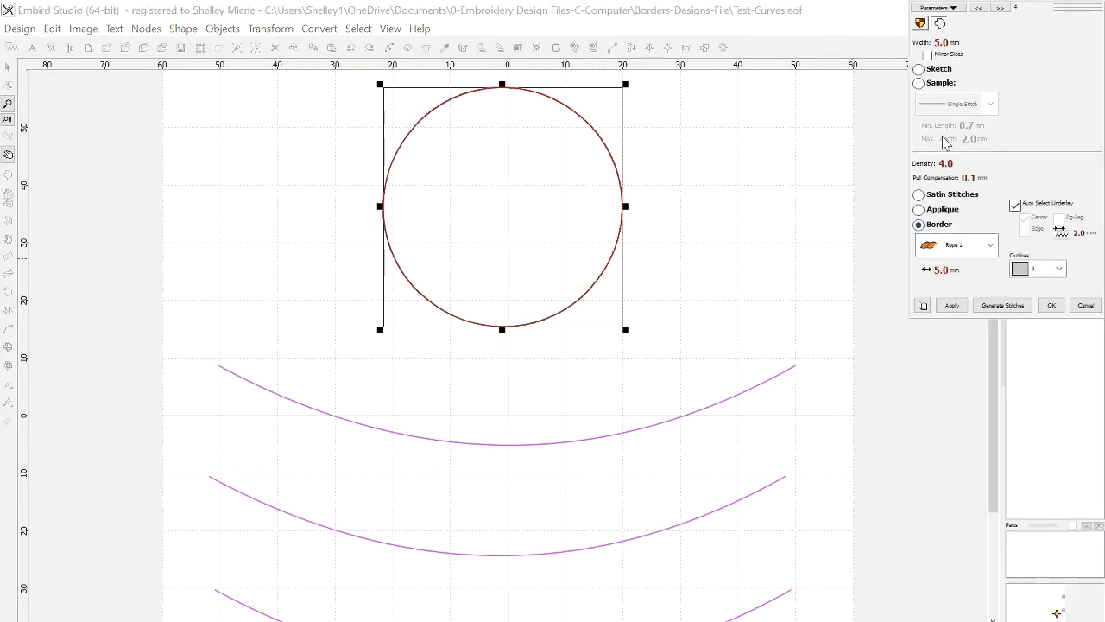
click(992, 246)
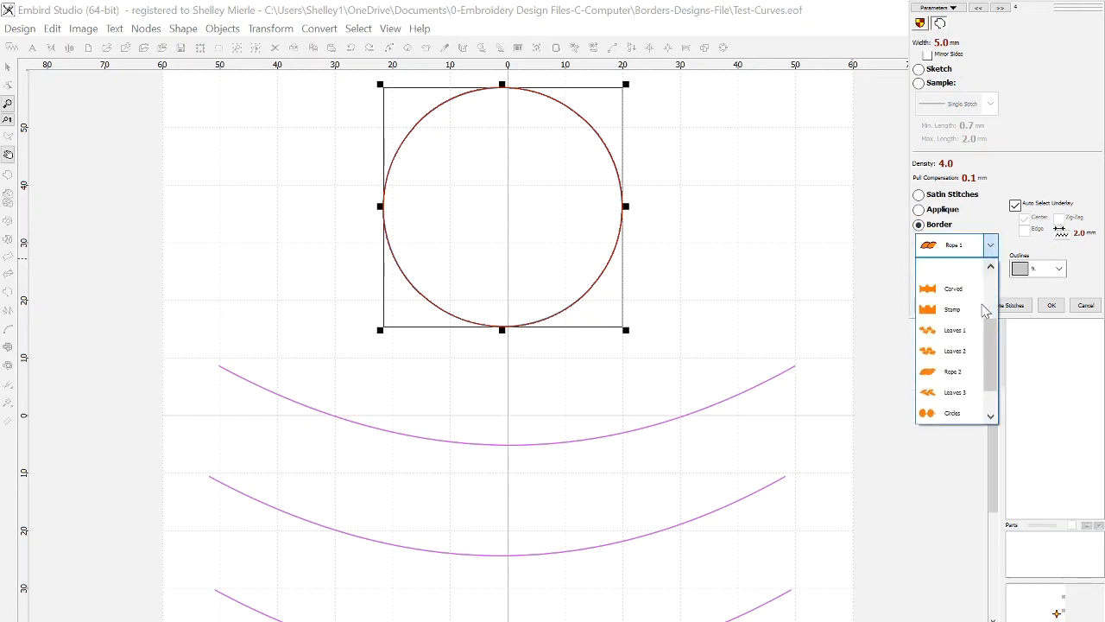
drag(998, 350, 994, 289)
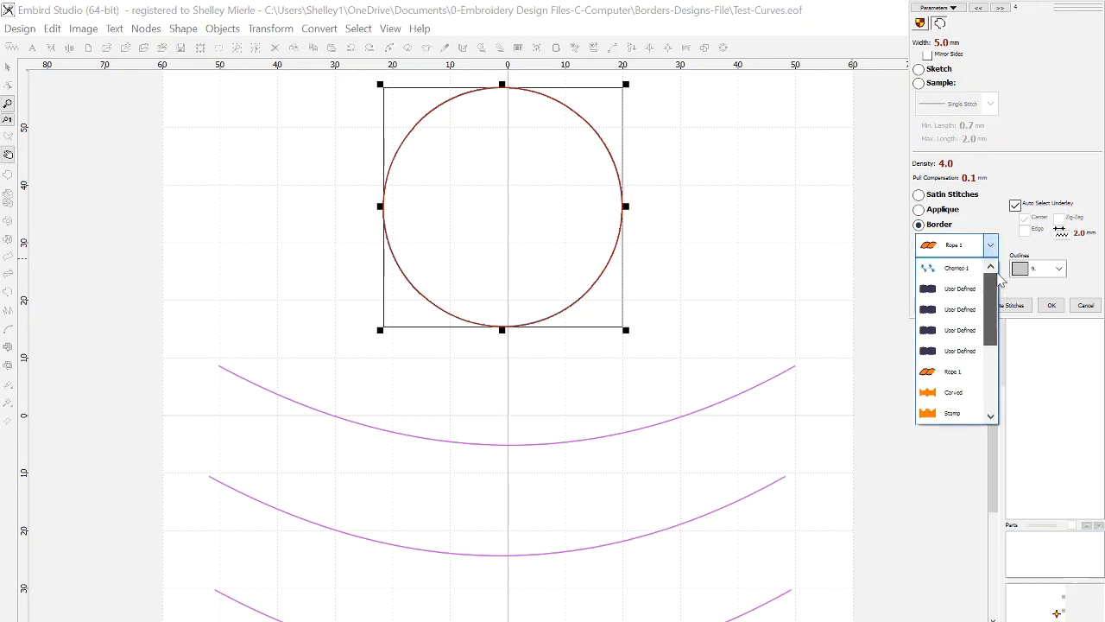
click(951, 268)
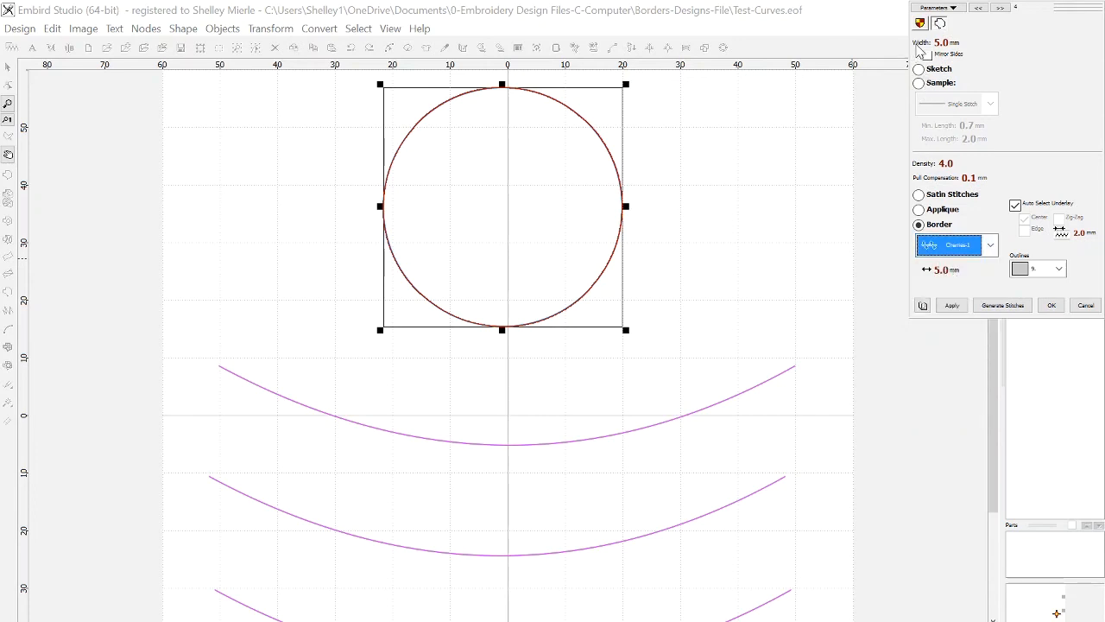
Set the circle border's width to 10 mm and its pattern length to 10 mm
click(919, 45)
double_click(88, 107)
text(10)
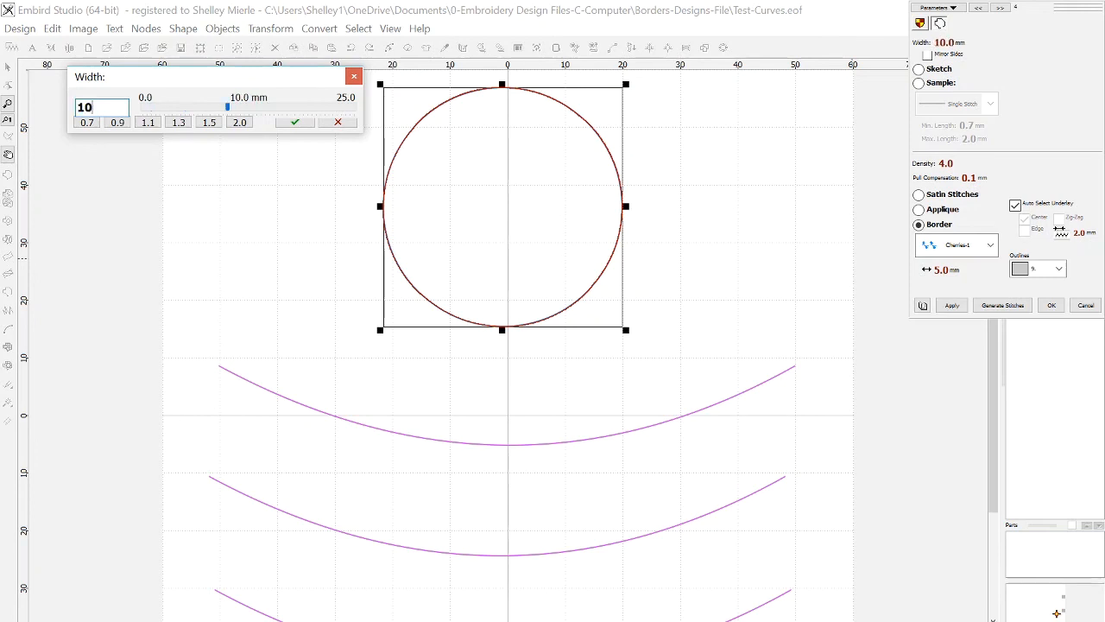
click(294, 122)
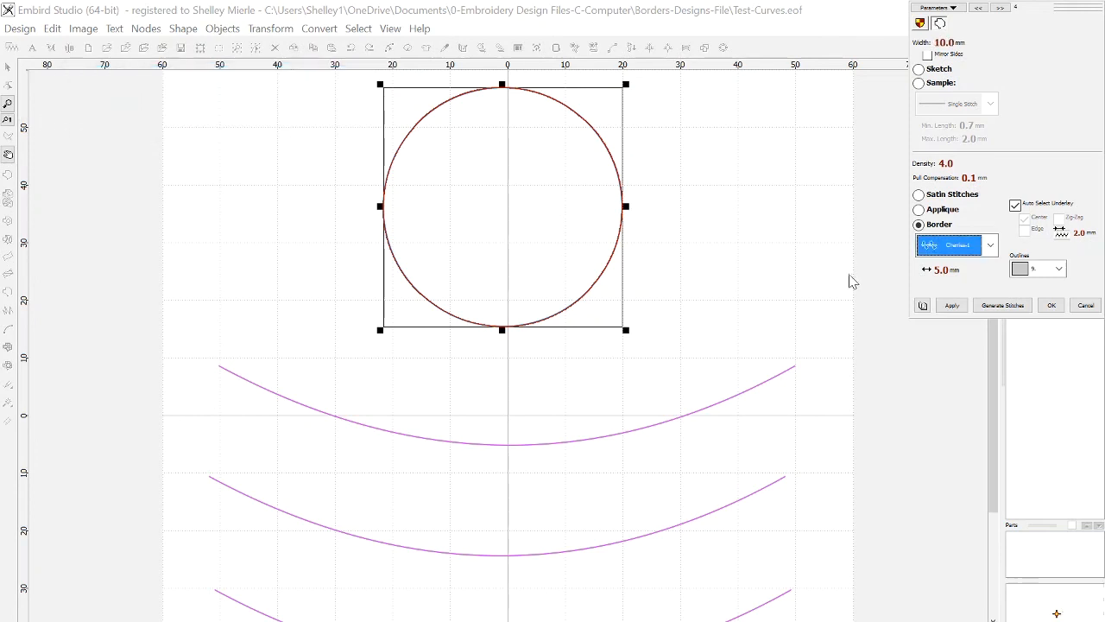
click(926, 270)
double_click(110, 128)
text(10)
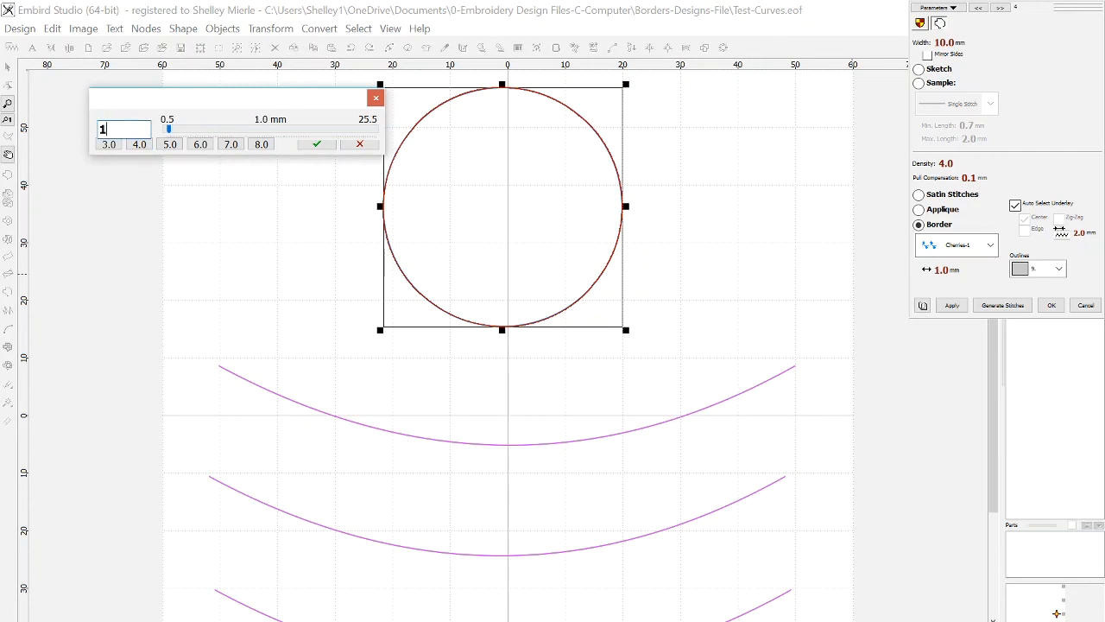
click(313, 146)
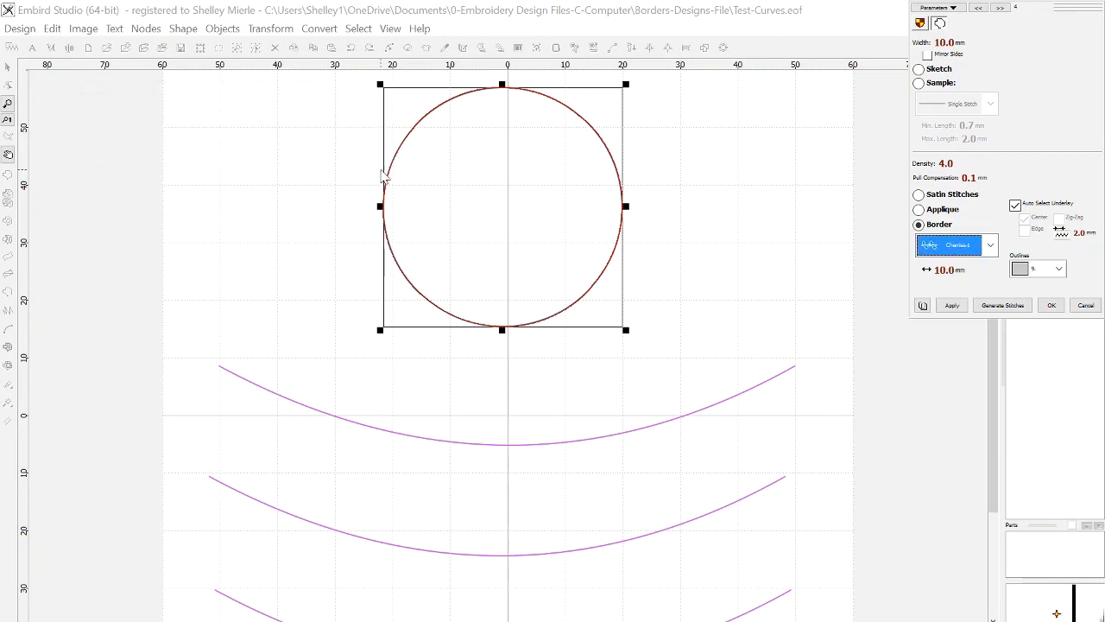
Apply the cherry border to the circle with a density of 4.0 and generate its stitches
click(919, 169)
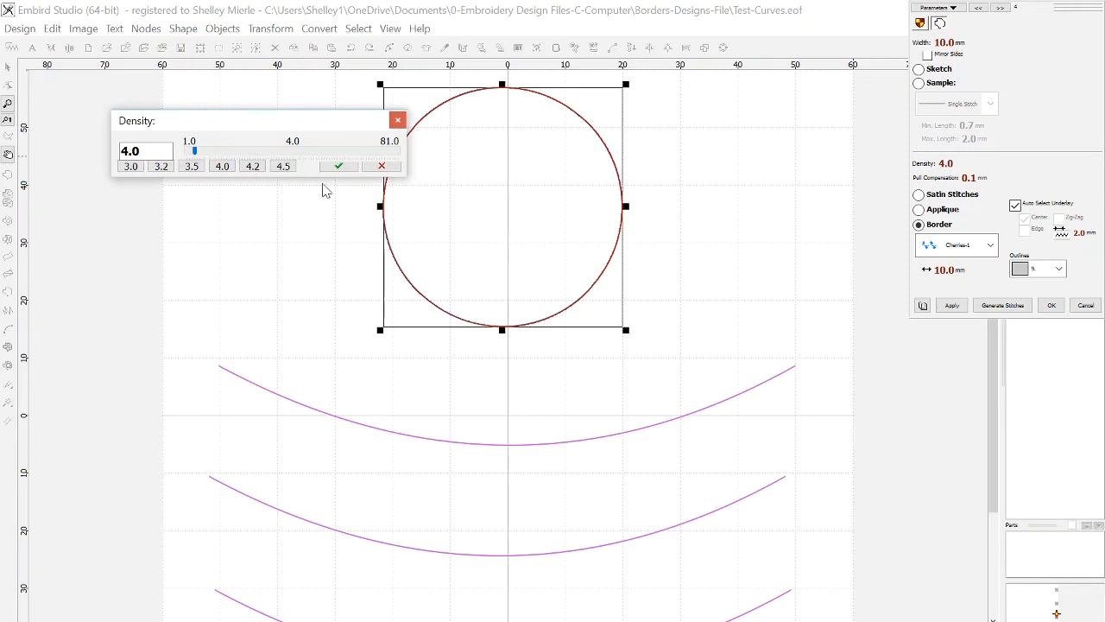
double_click(156, 152)
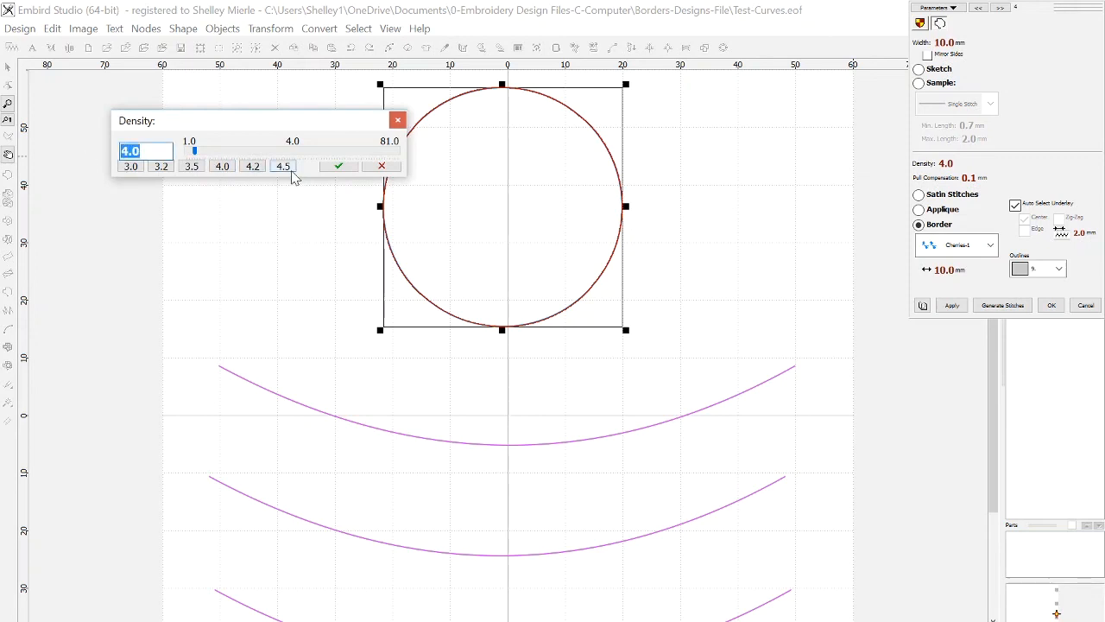
click(346, 172)
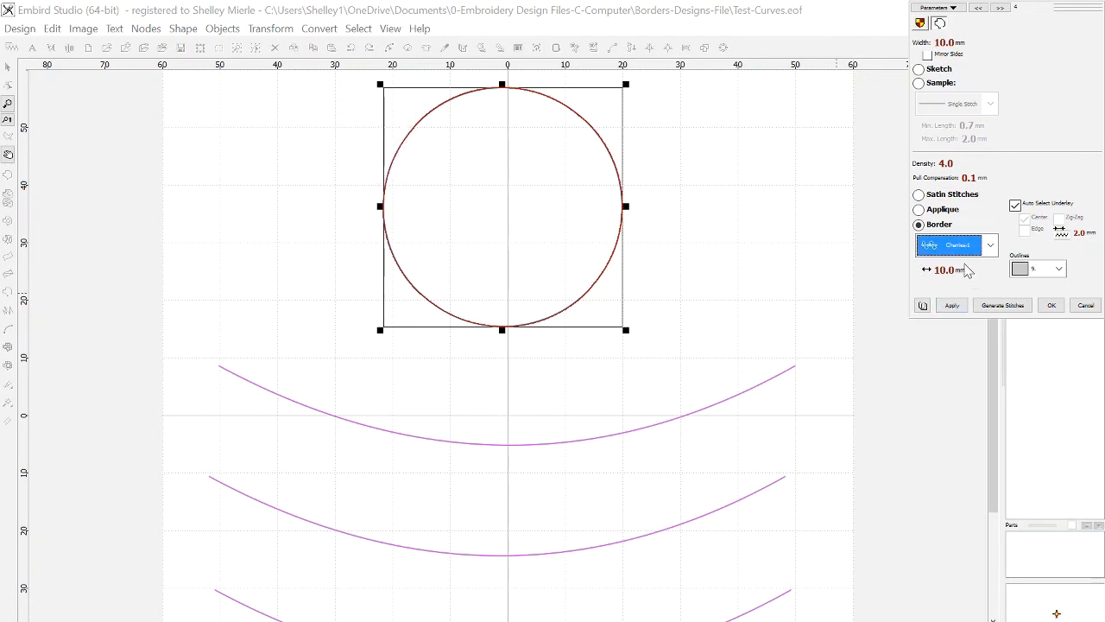
click(951, 307)
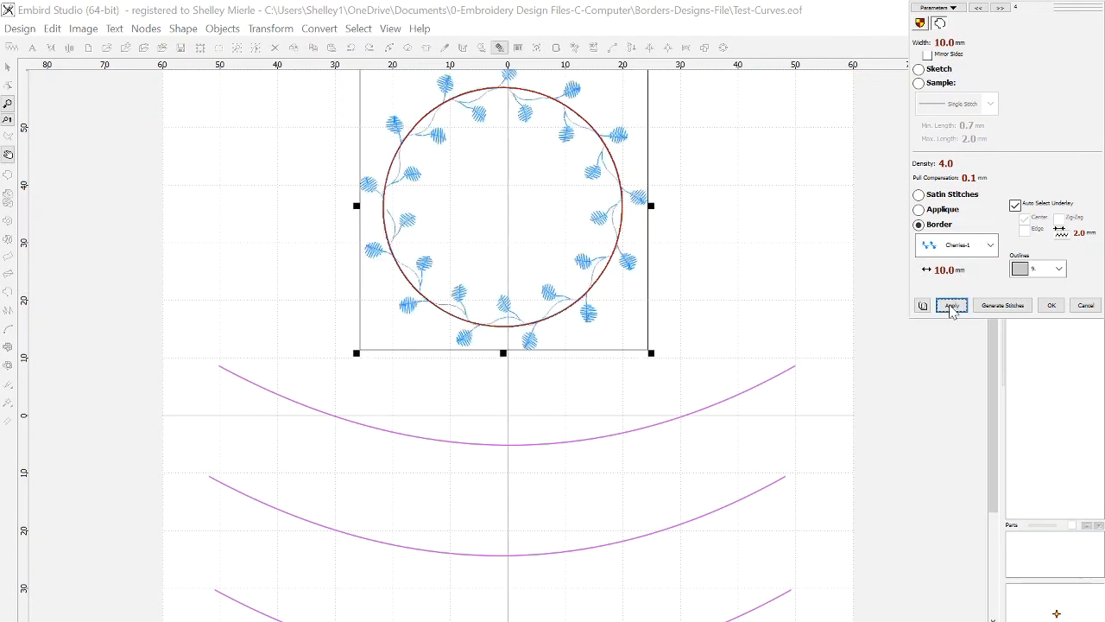
click(1051, 307)
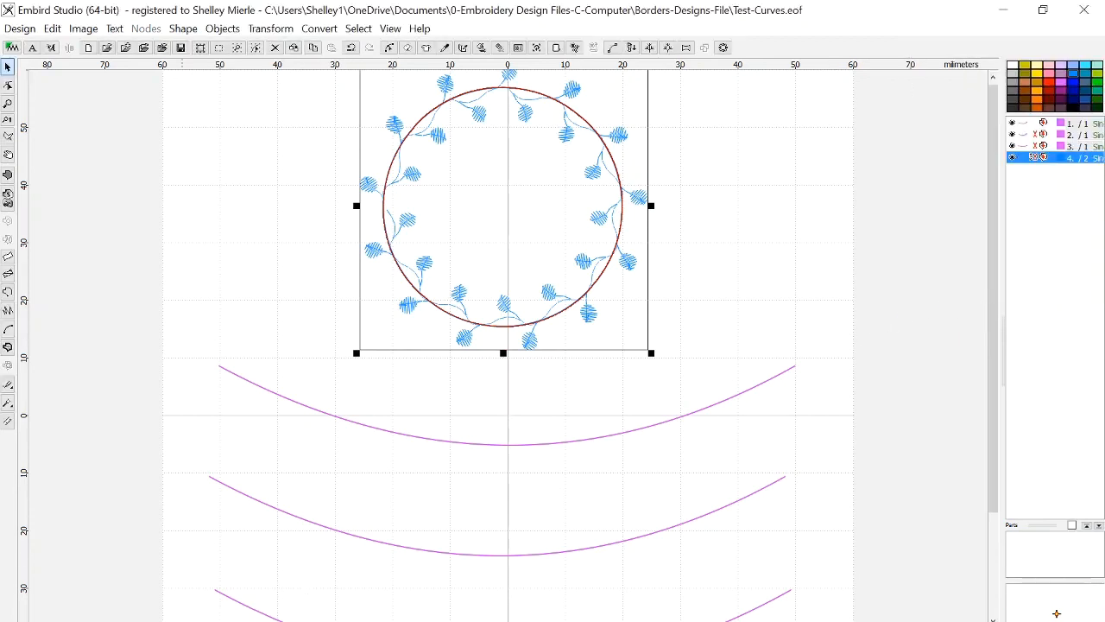
key(ctrl+g)
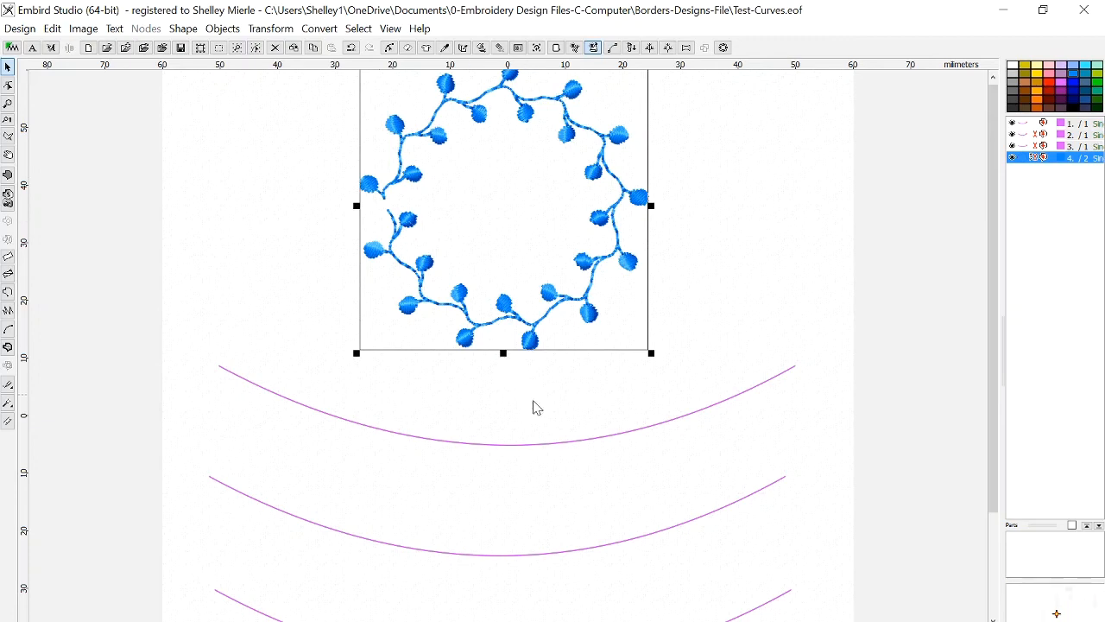
Change the uppermost curve below the circle to a border using the Cherries-1 pattern
click(562, 445)
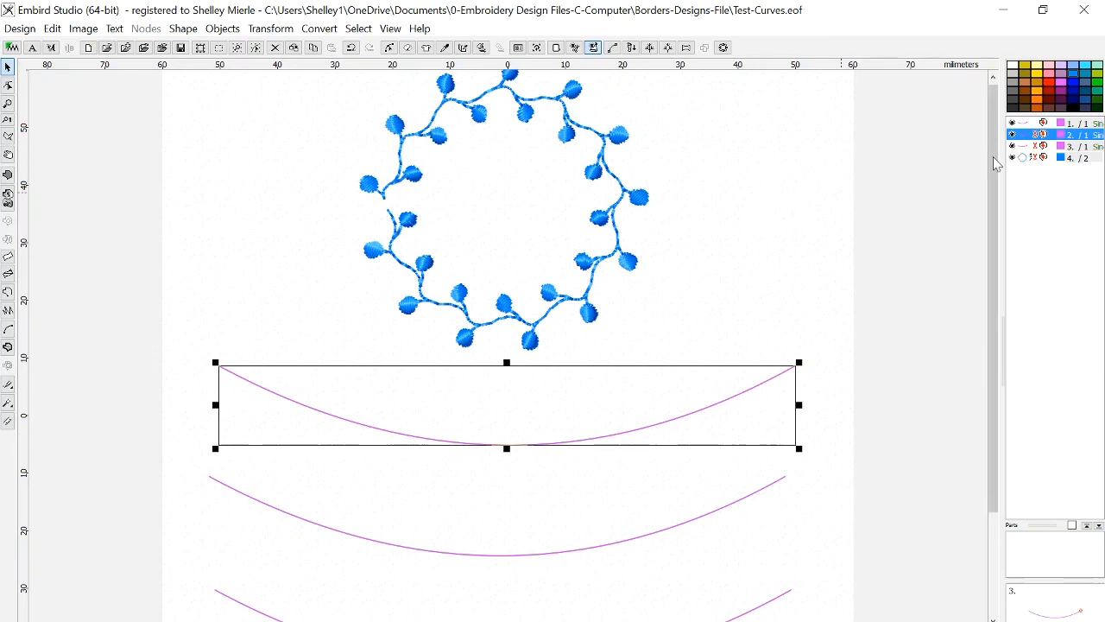
key(p)
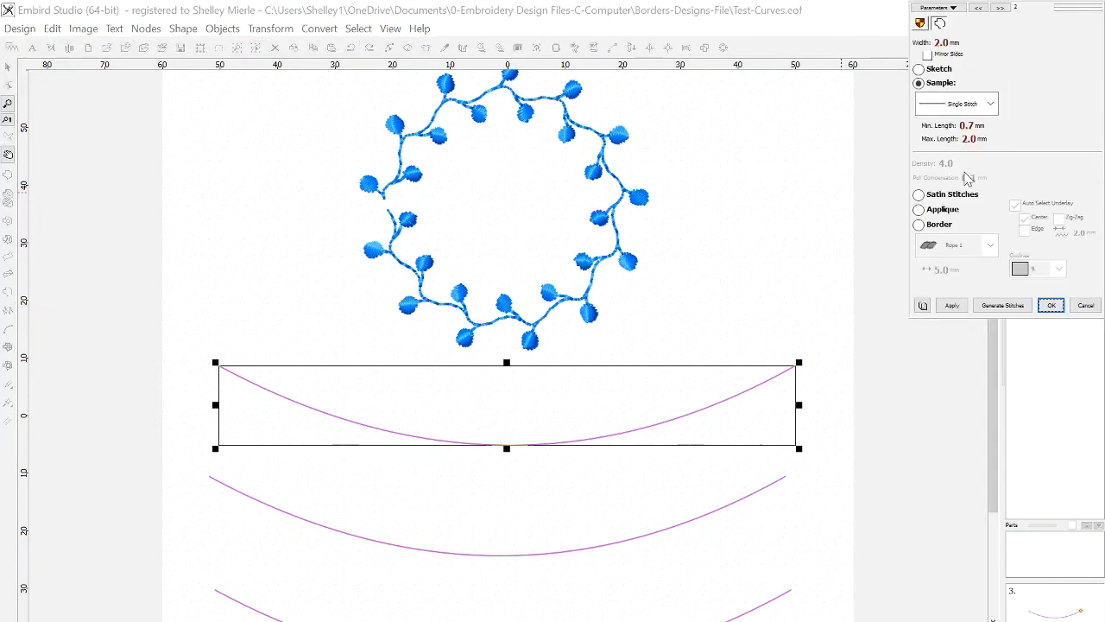
click(918, 225)
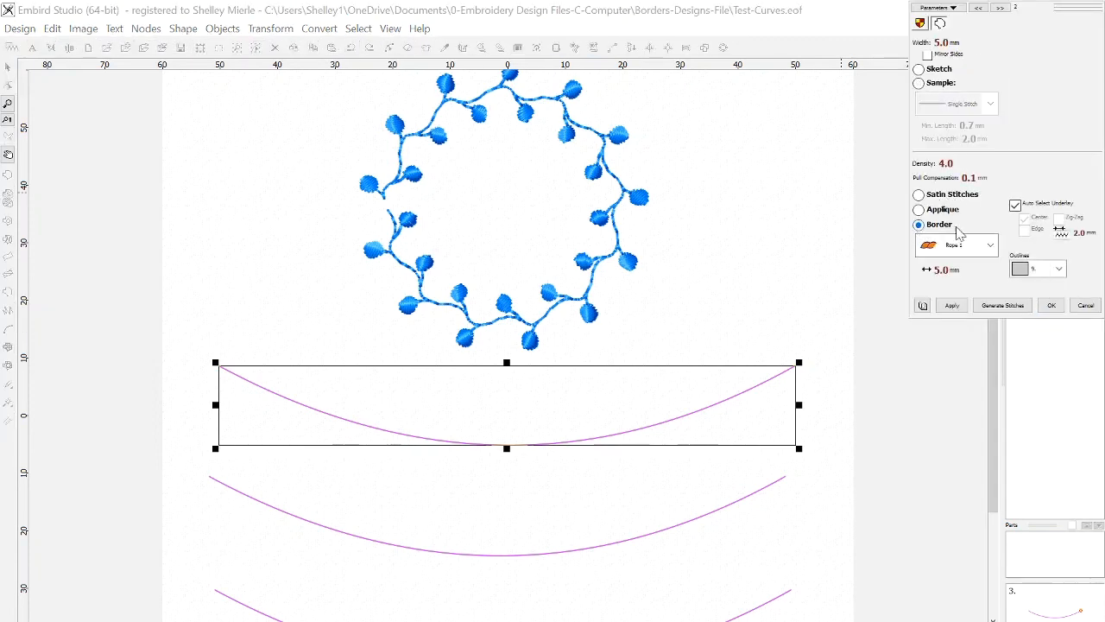
click(990, 247)
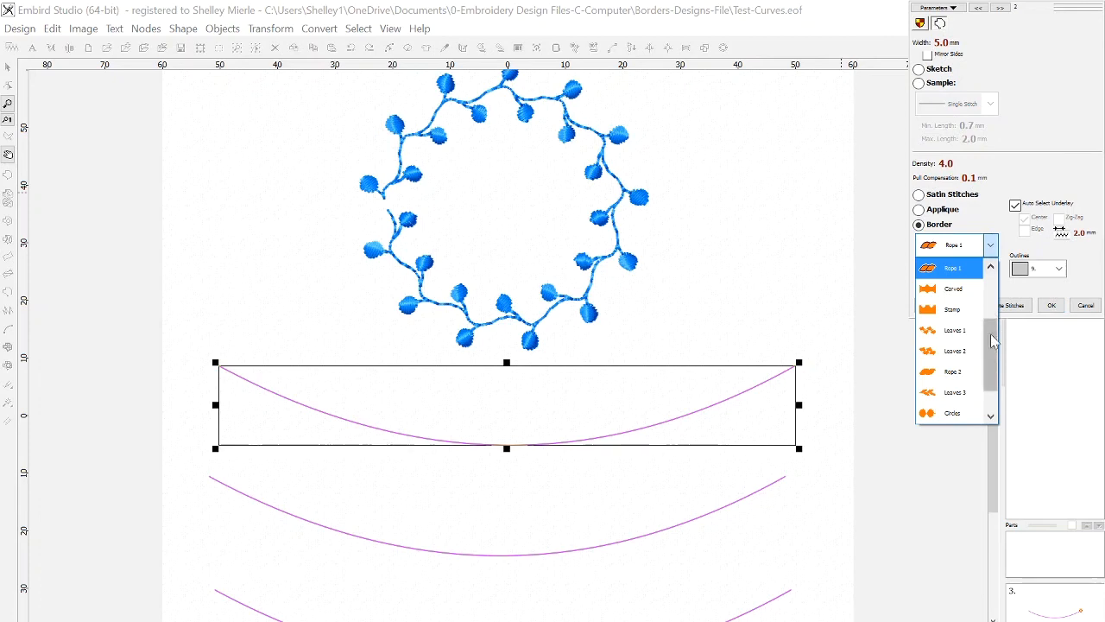
scroll(995, 315, up, 5)
click(950, 268)
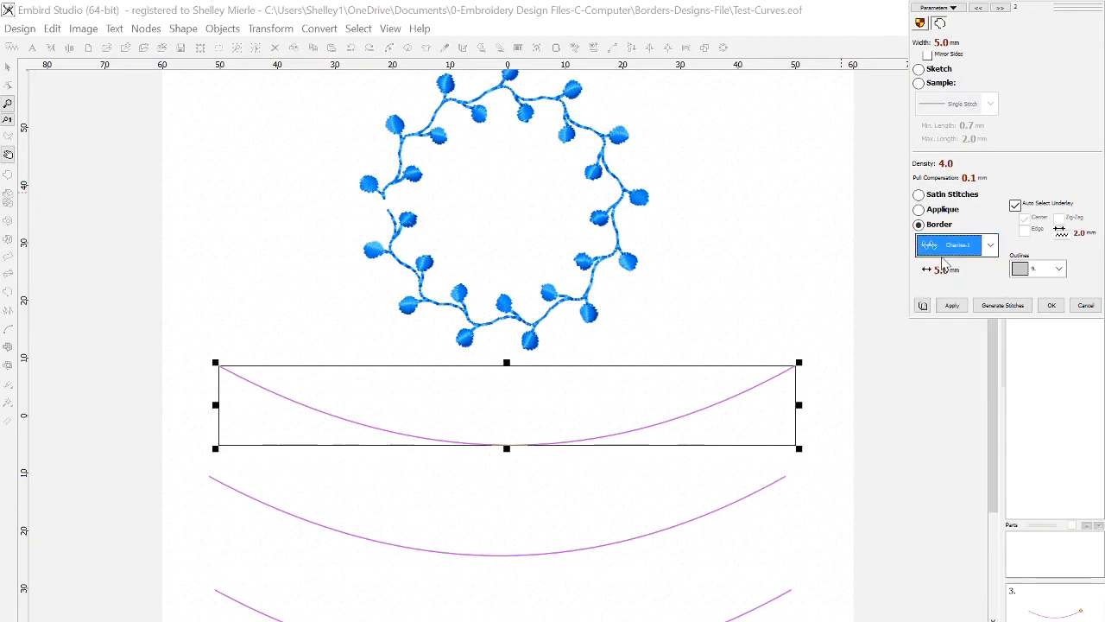
Set the uppermost curve's border width to 20 mm and its pattern length to 18 mm
click(920, 43)
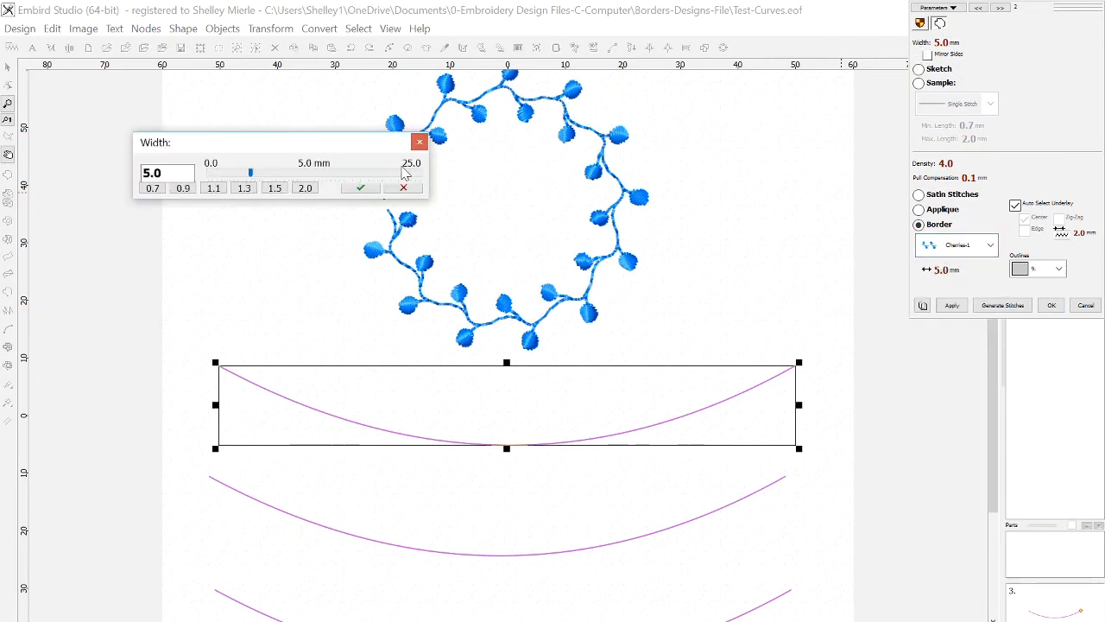
drag(164, 173, 96, 179)
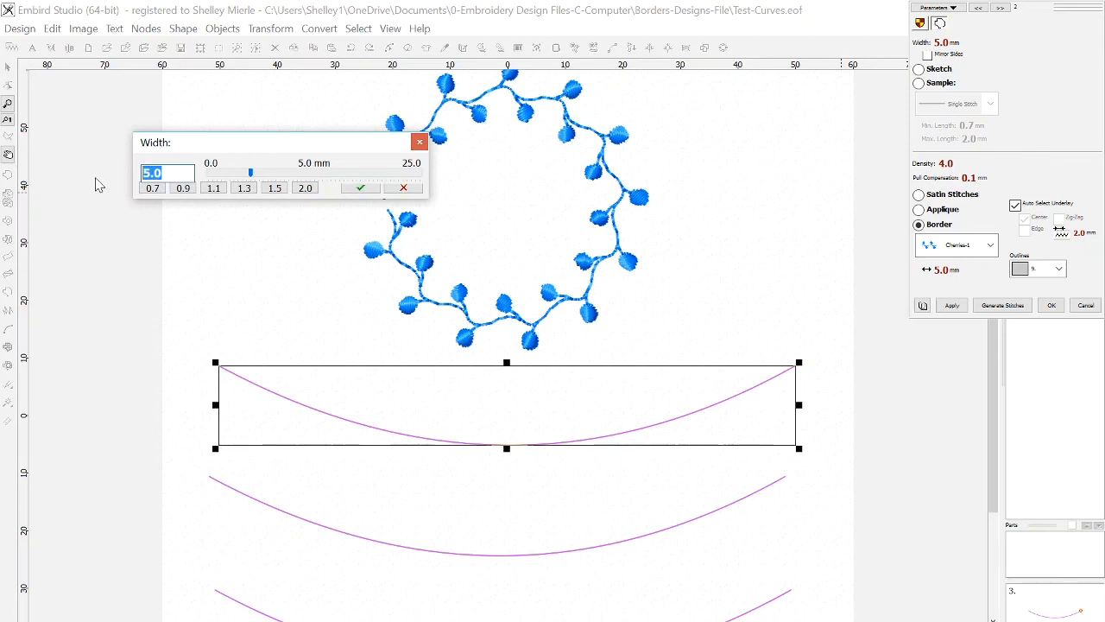
text(20)
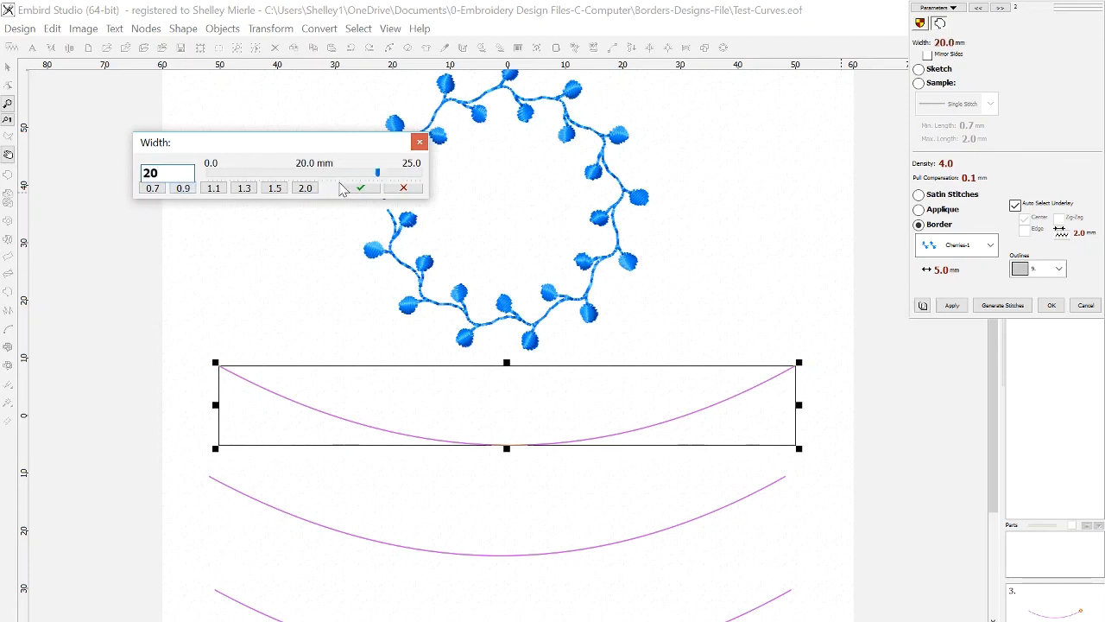
click(357, 188)
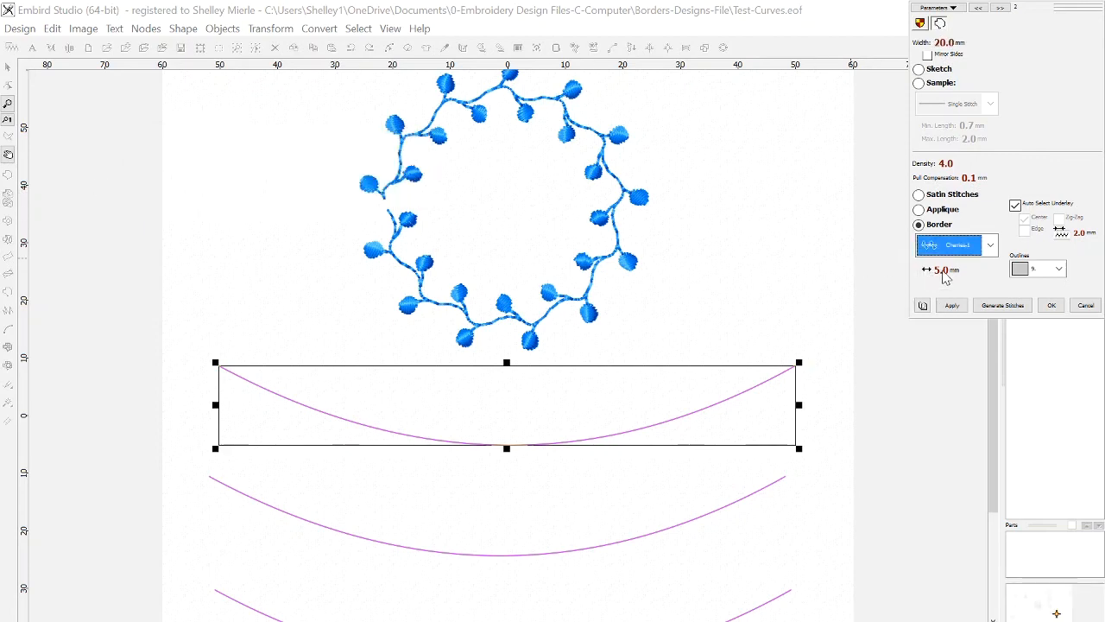
click(928, 272)
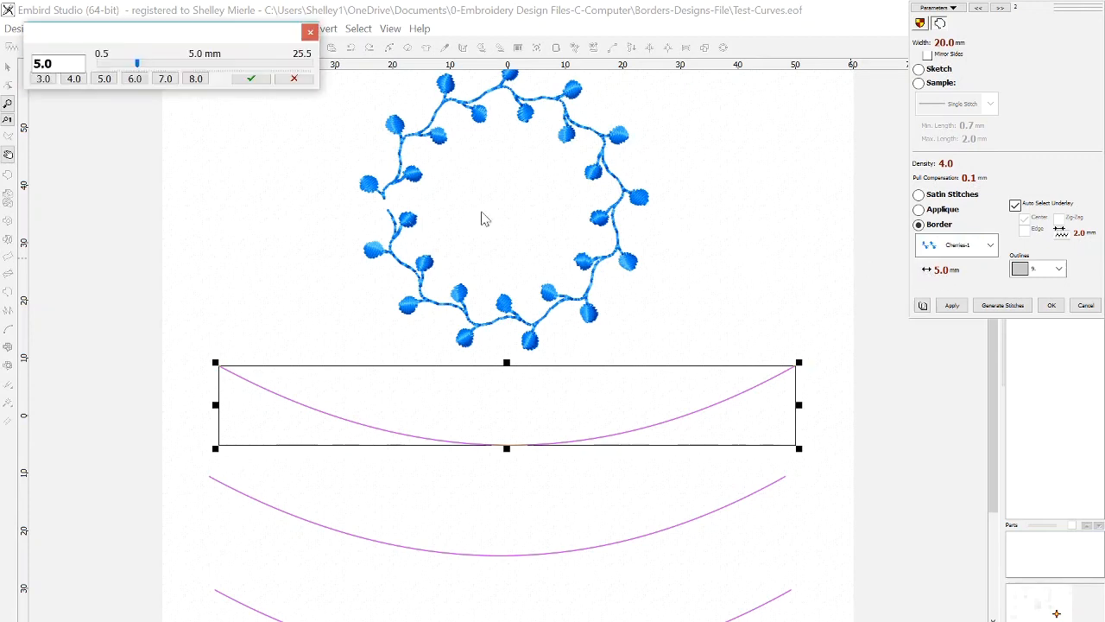
double_click(45, 63)
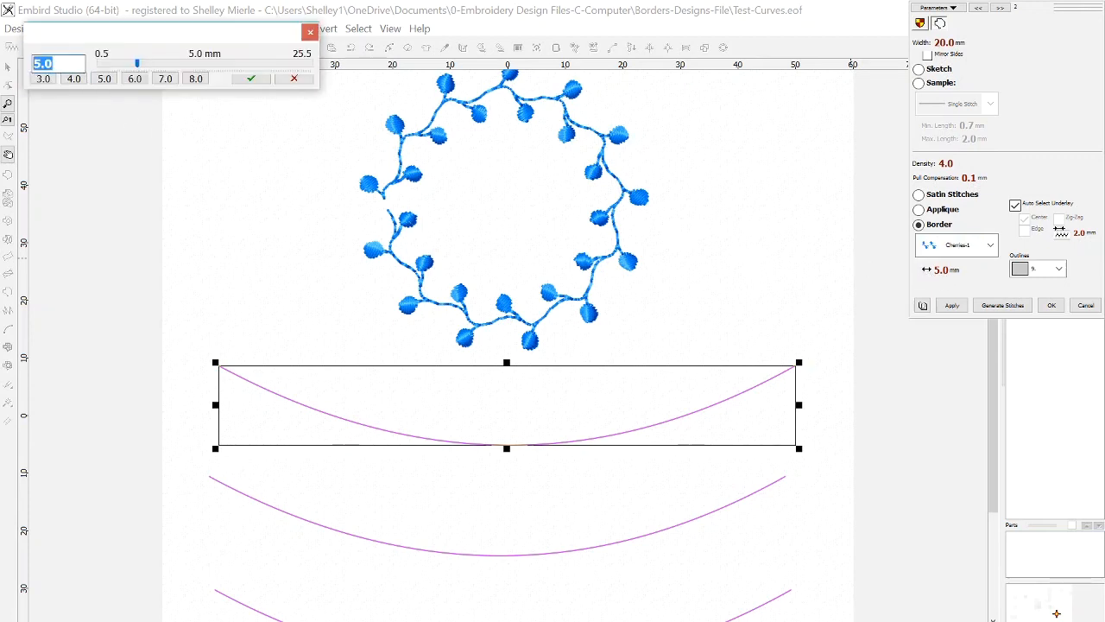
text(18)
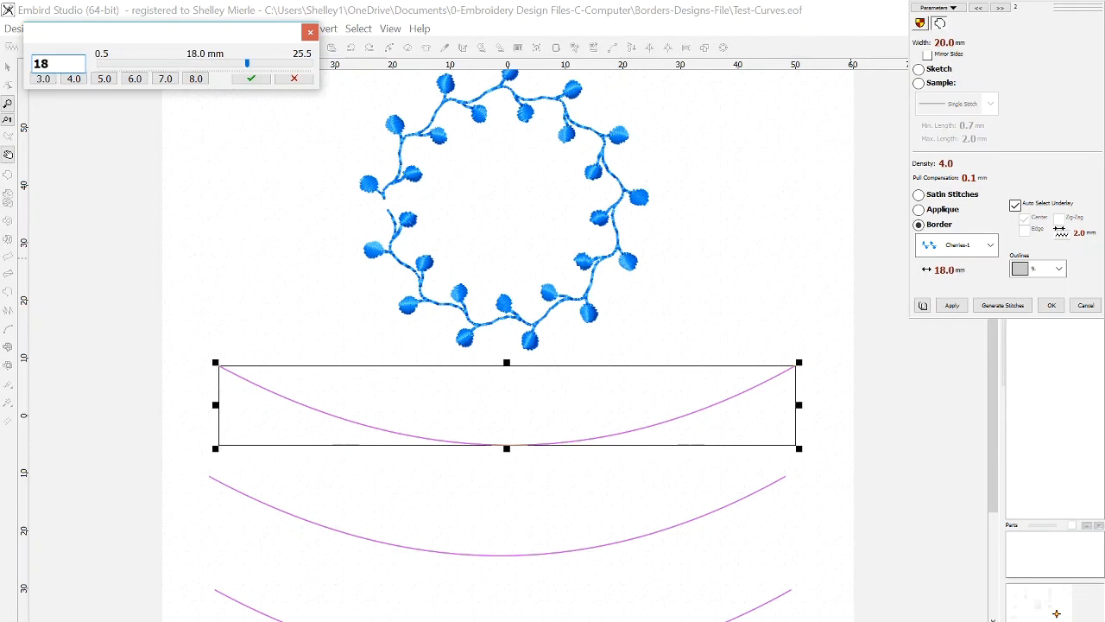
click(250, 79)
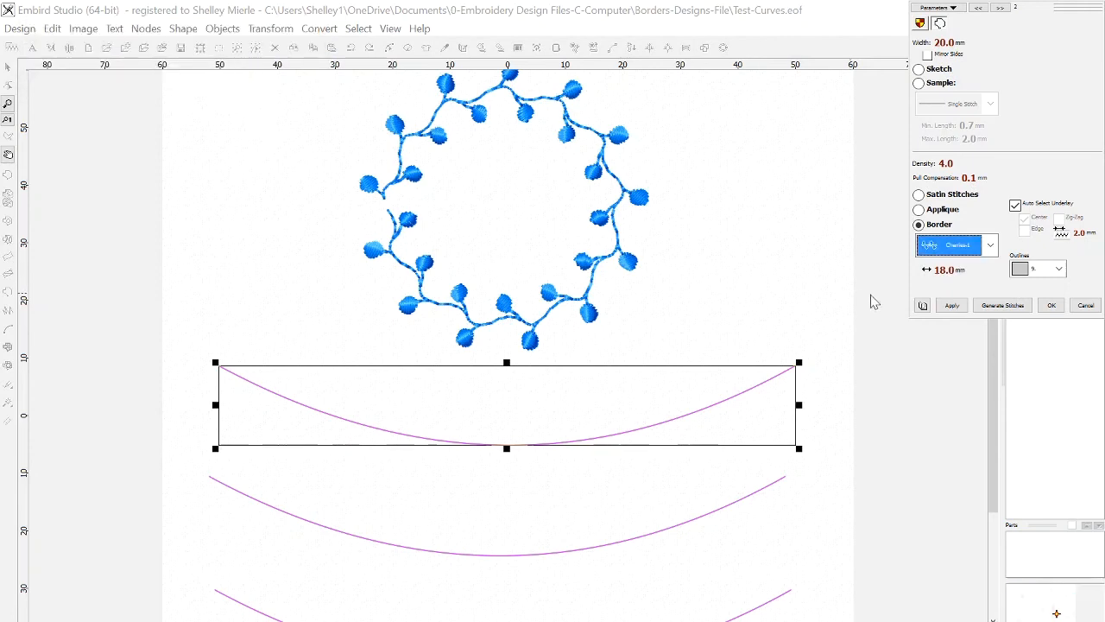
Set the uppermost curve's border density to 4.5, apply it to produce the cherry stitches, and accept the parameters
click(922, 166)
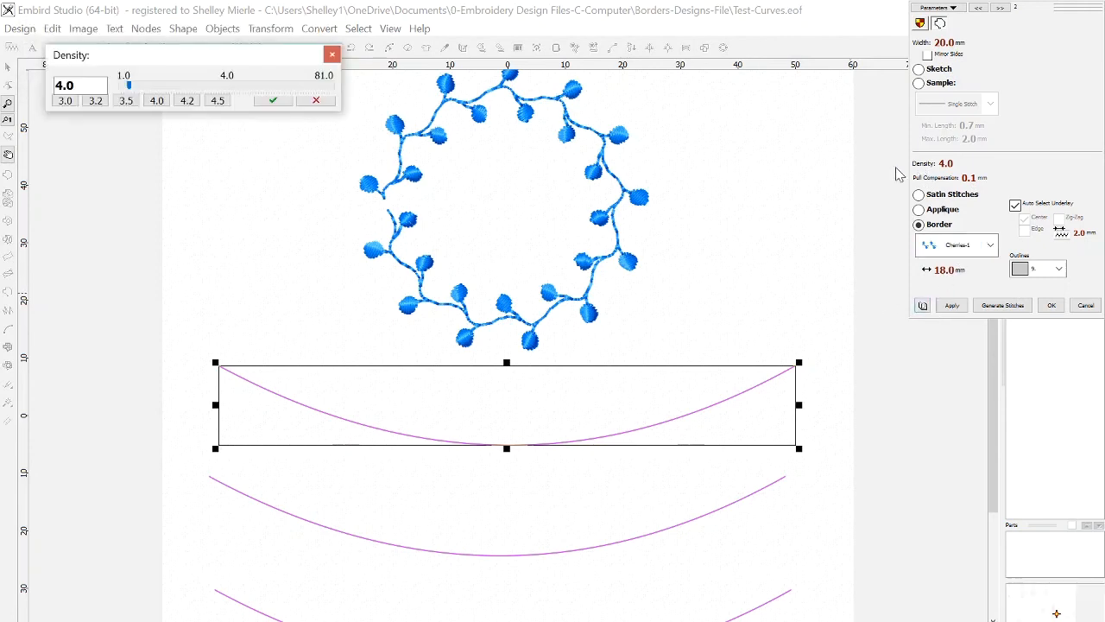
click(217, 100)
click(264, 102)
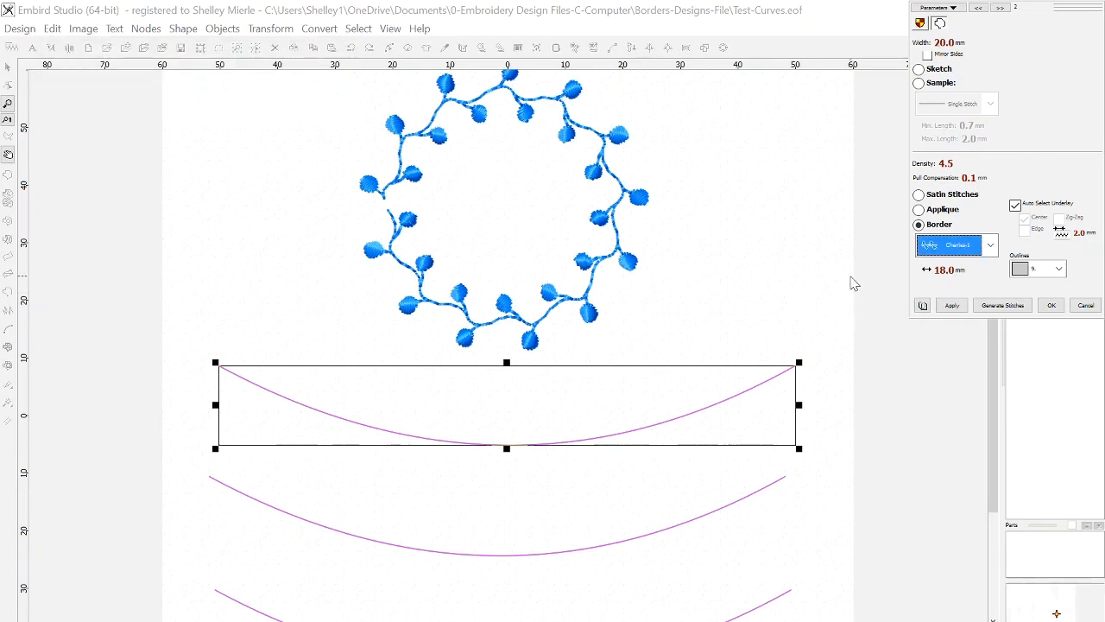
click(950, 308)
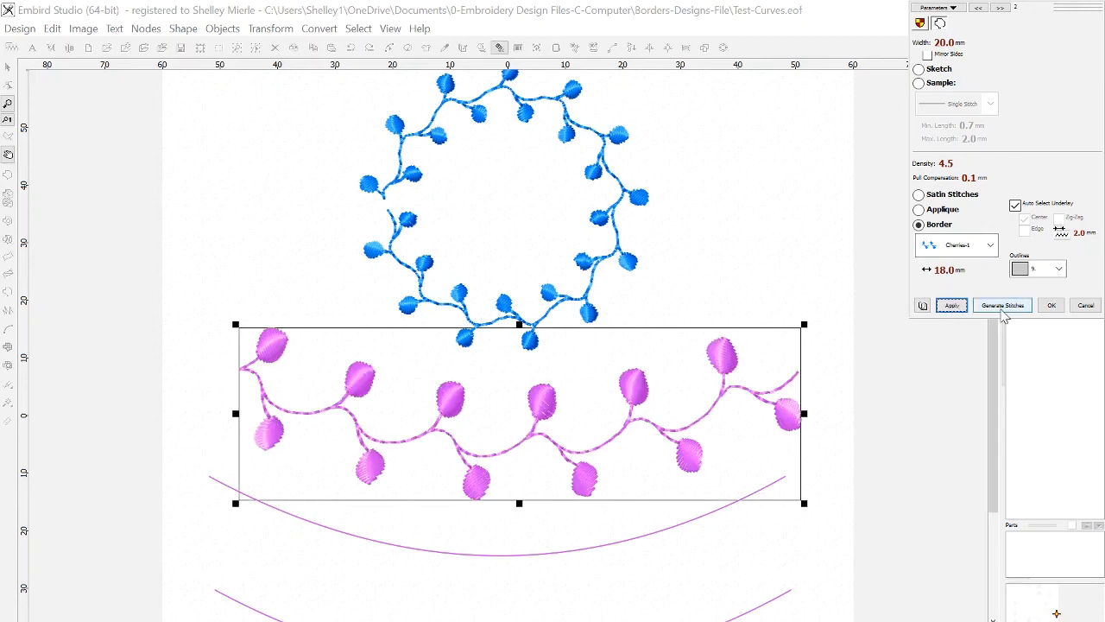
click(1052, 306)
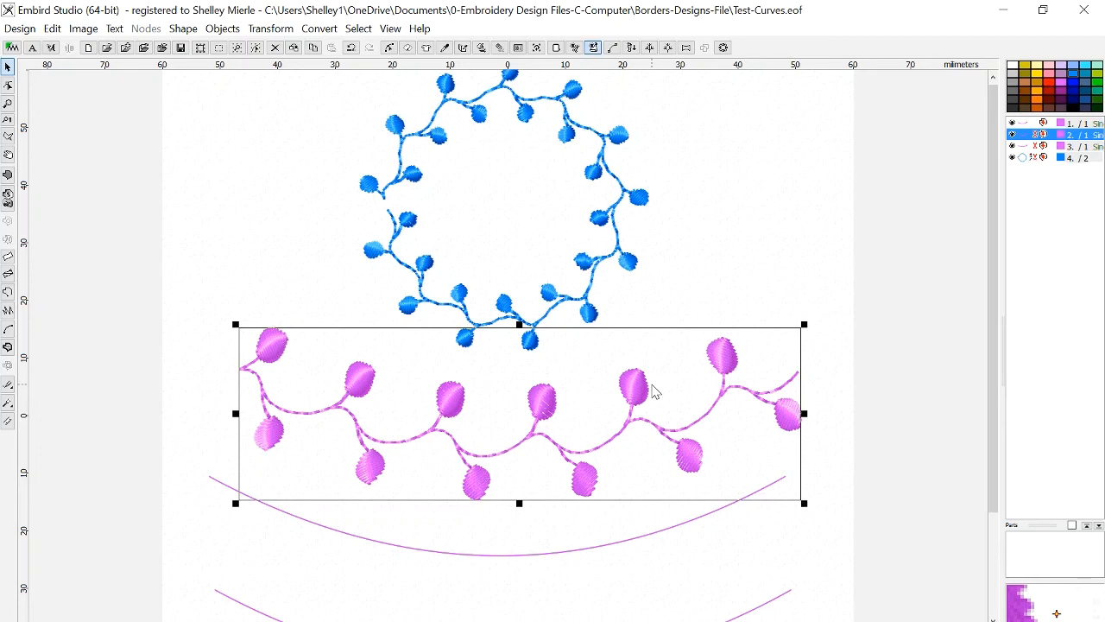
Inspect the connection lines between the objects and switch the design from 3D to flat stitch display
click(574, 48)
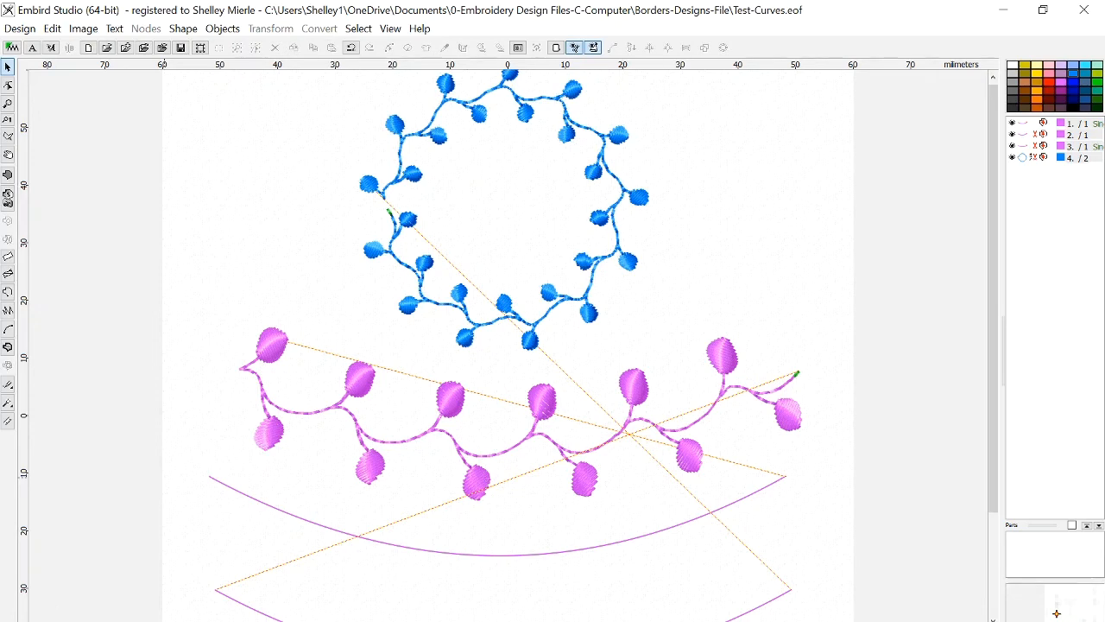
key(3)
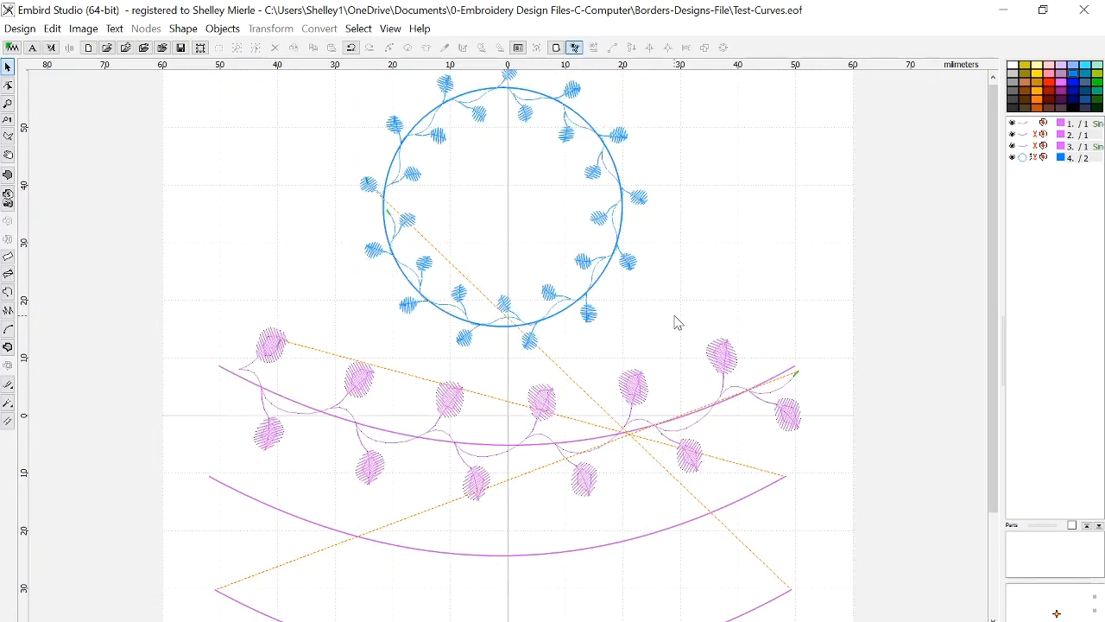
click(574, 49)
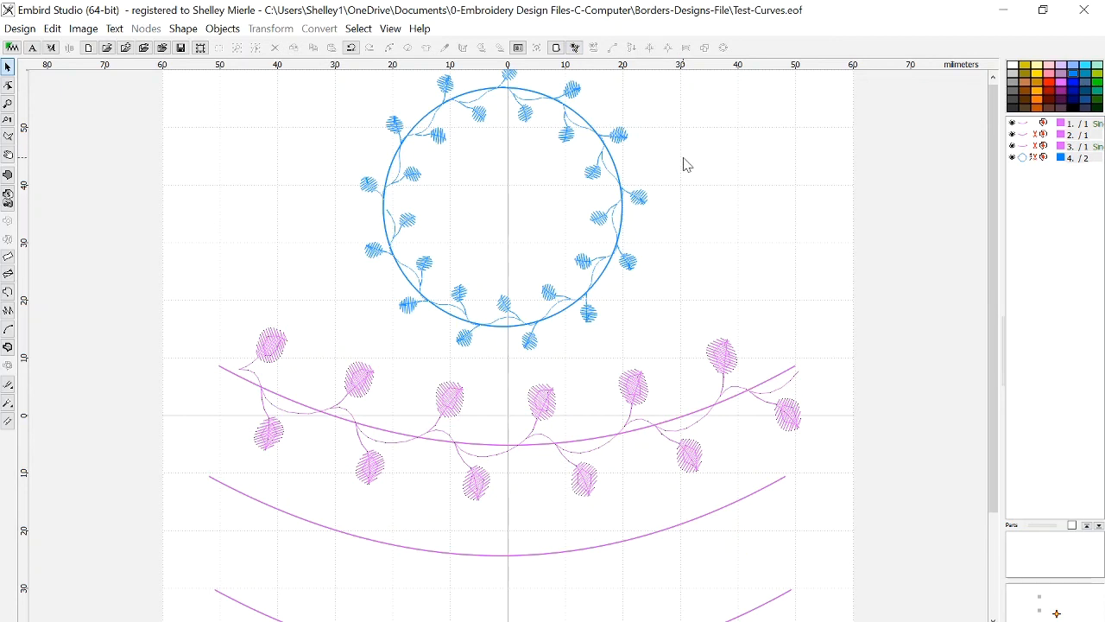
Turn on Mirror Sides for the circle's cherry border and apply the change
click(616, 140)
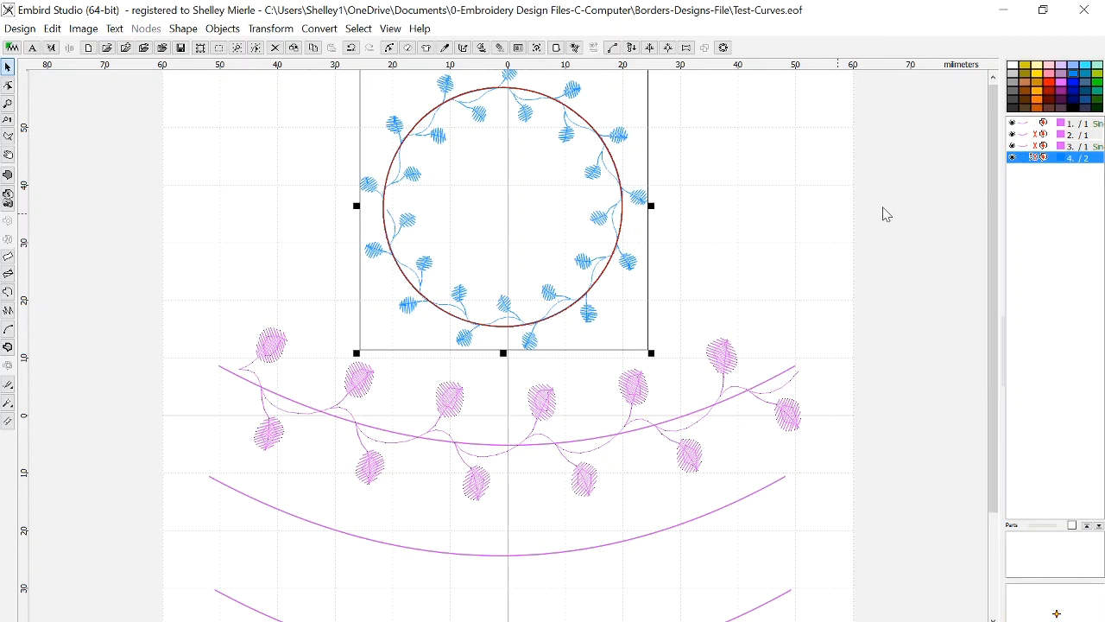
key(ctrl+p)
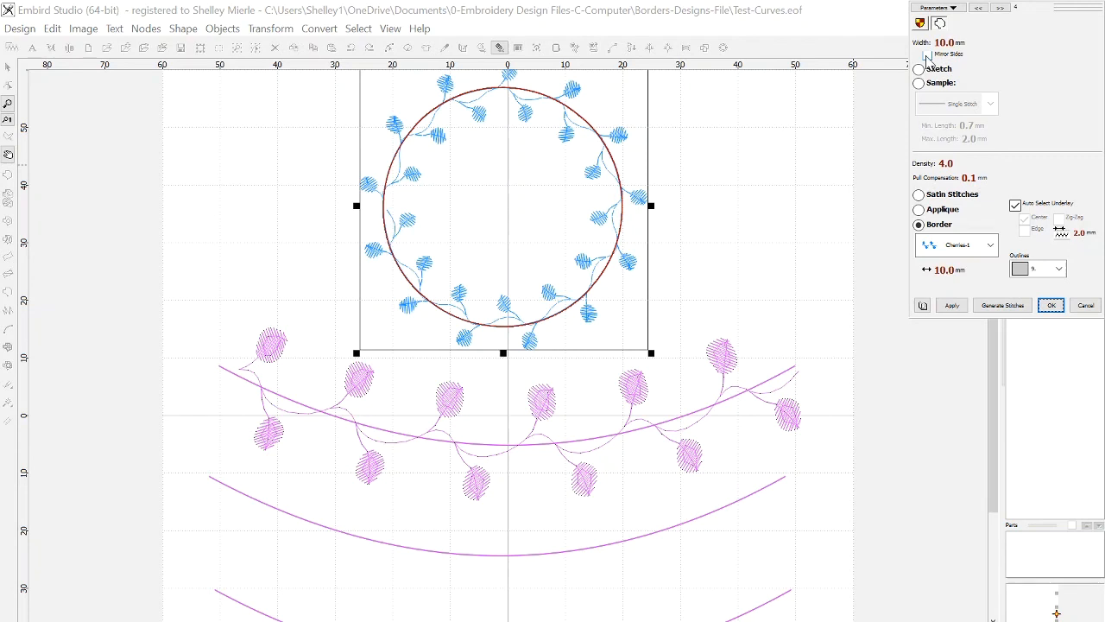
click(926, 56)
click(951, 308)
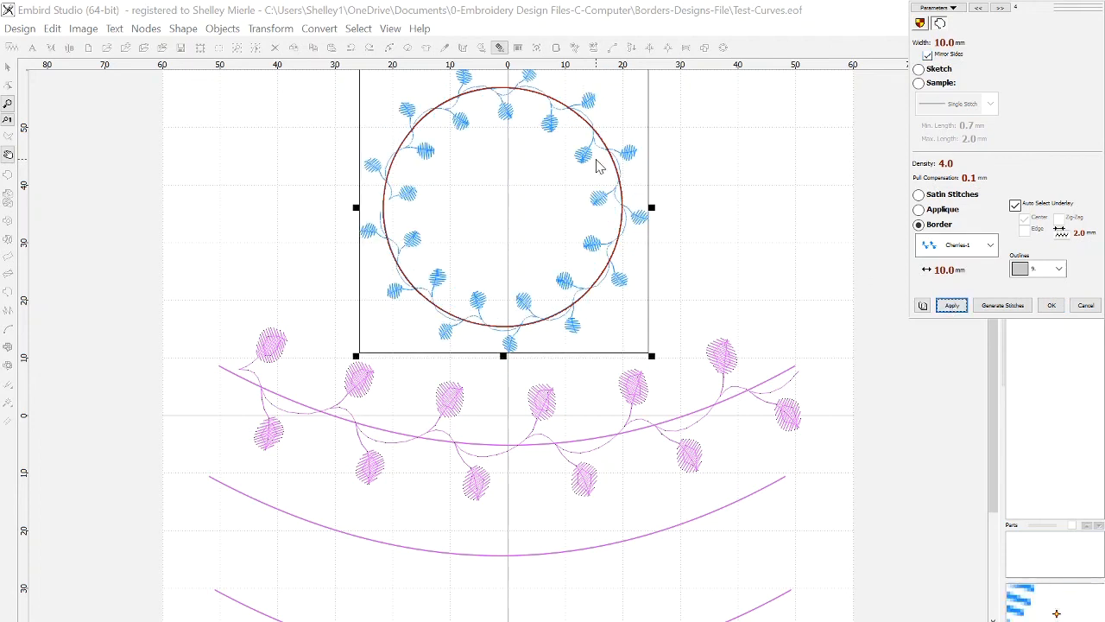